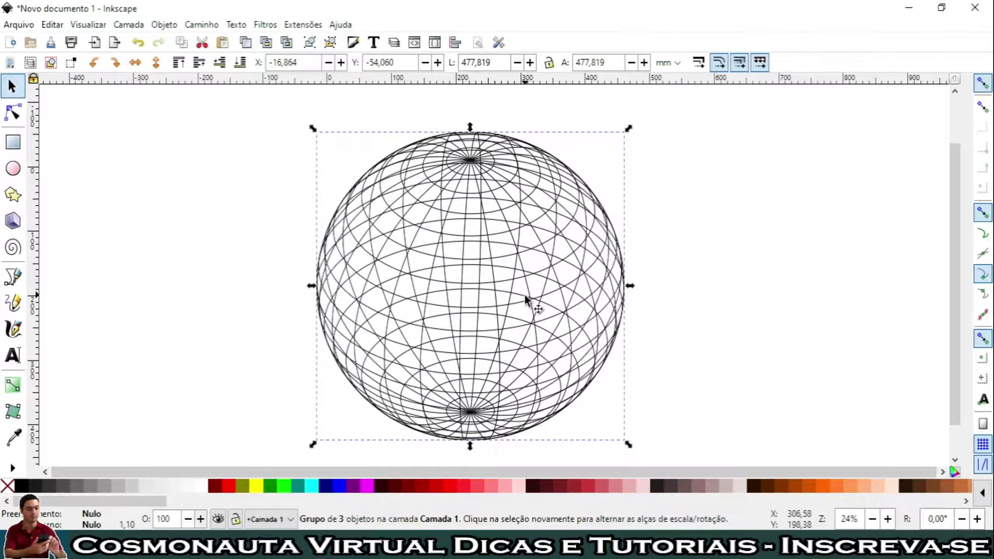
Step: Move the existing wireframe sphere to the left side of the page and deselect it
drag(526, 298, 265, 291)
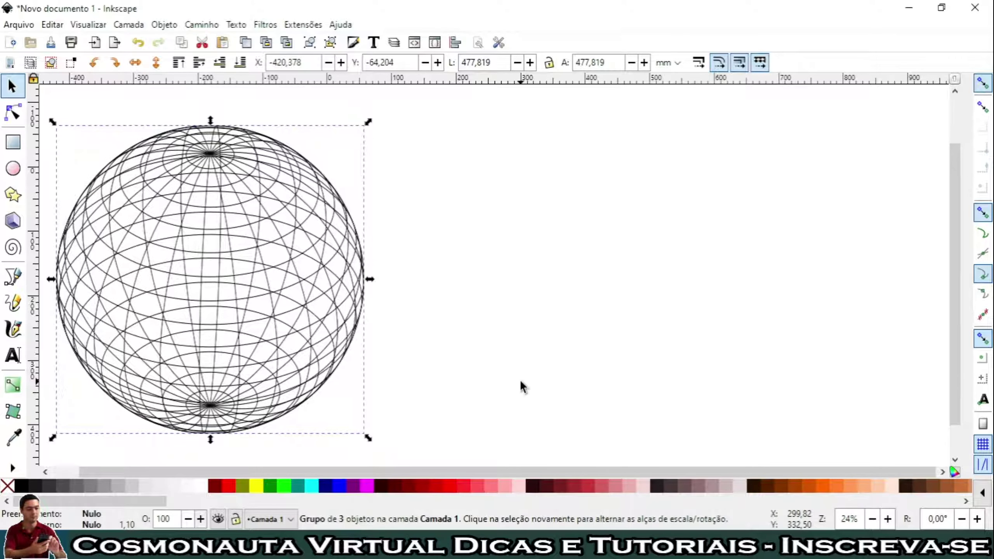
click(541, 367)
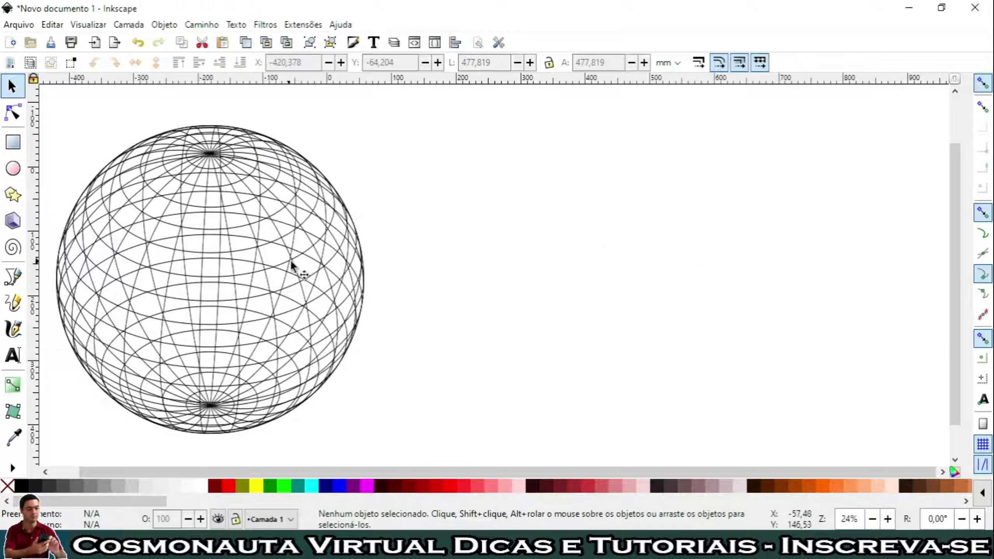
Step: Launch the Esfera Aramada generator with live preview enabled and its tilt raised slightly
click(305, 25)
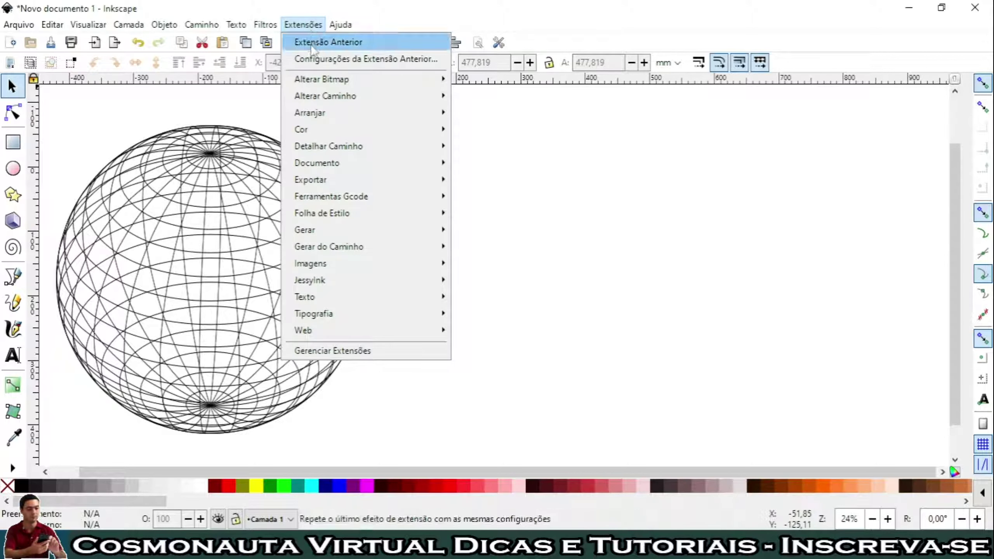
mouse_move(305, 230)
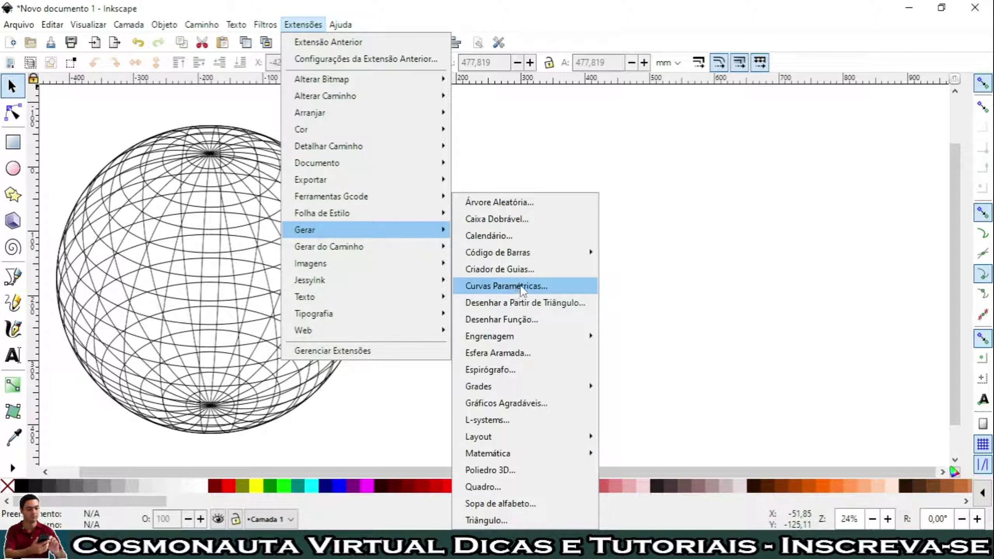
click(499, 356)
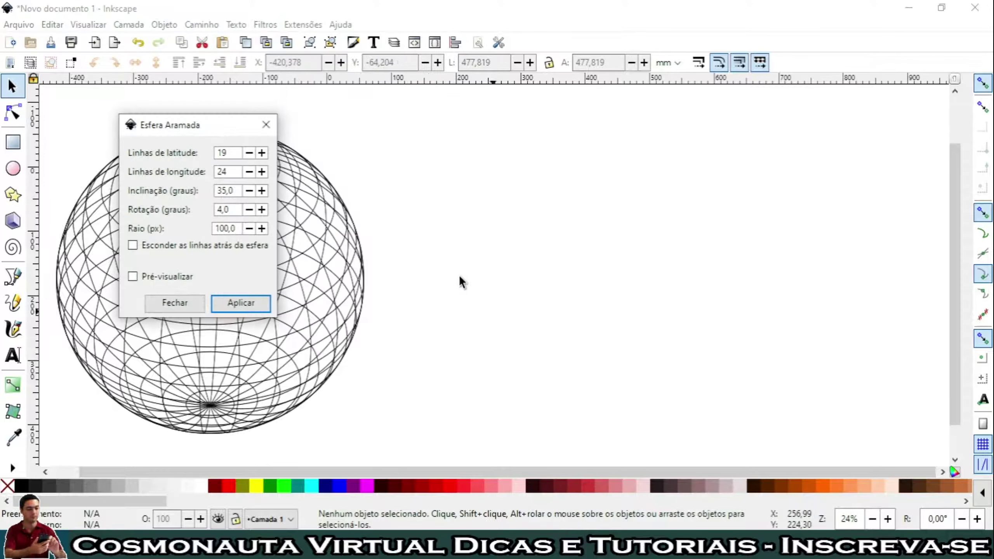
drag(187, 132, 236, 133)
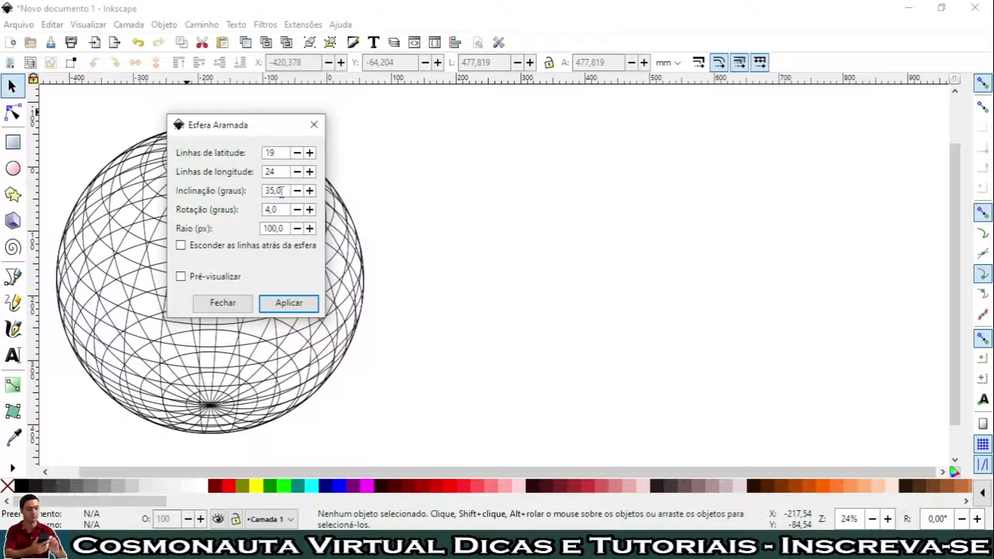
drag(248, 128, 683, 131)
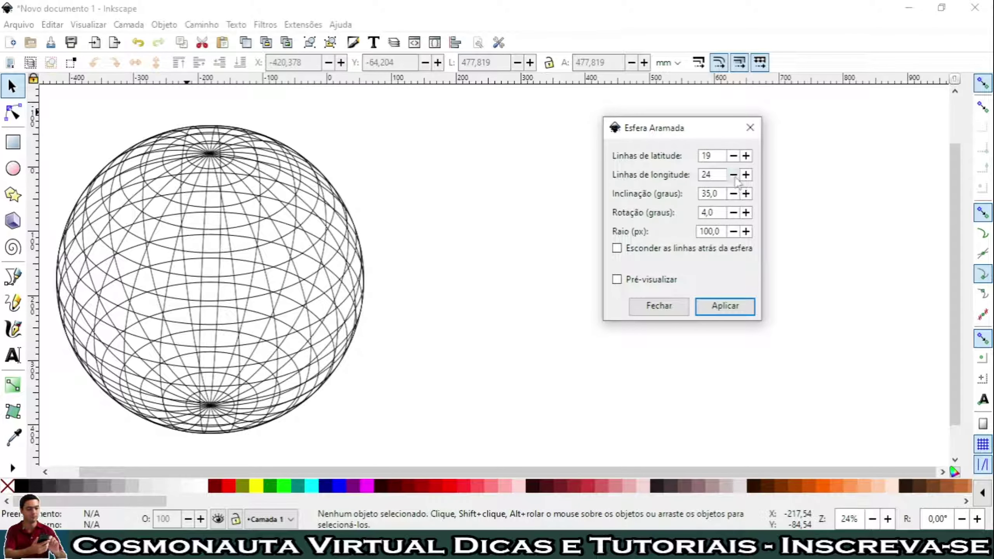
click(617, 279)
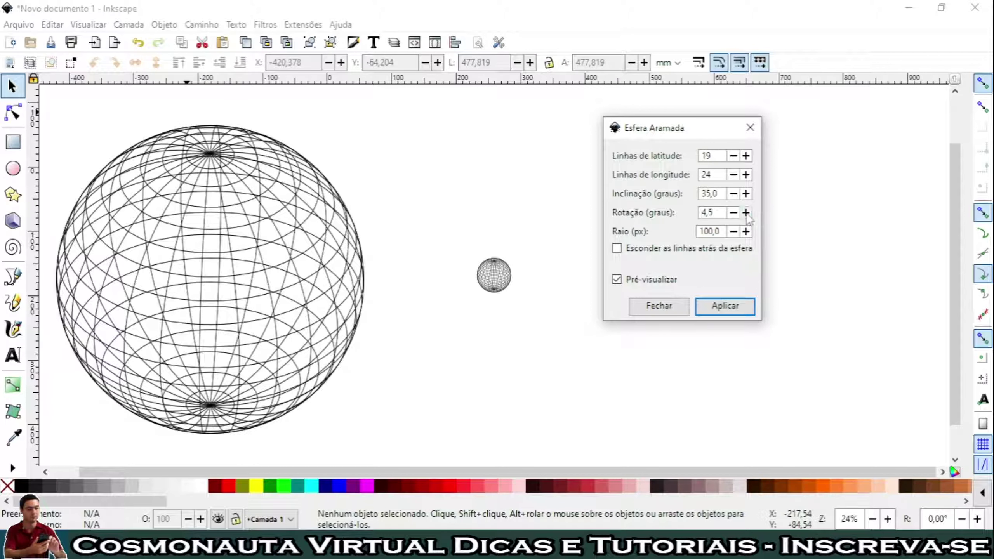
click(747, 193)
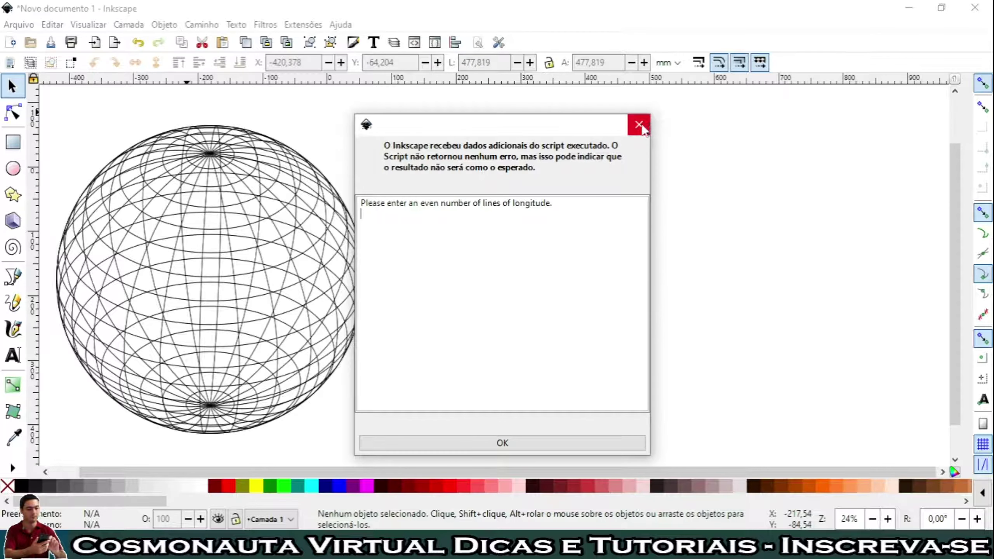
Step: Dismiss the warning, apply the sphere with 24 longitude lines, and select the new sphere
click(639, 126)
click(746, 174)
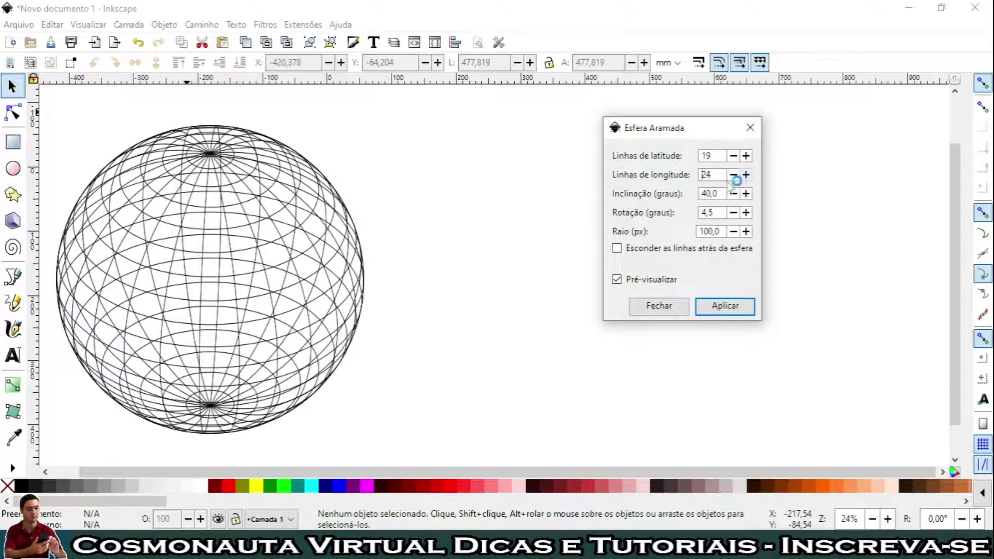
click(736, 312)
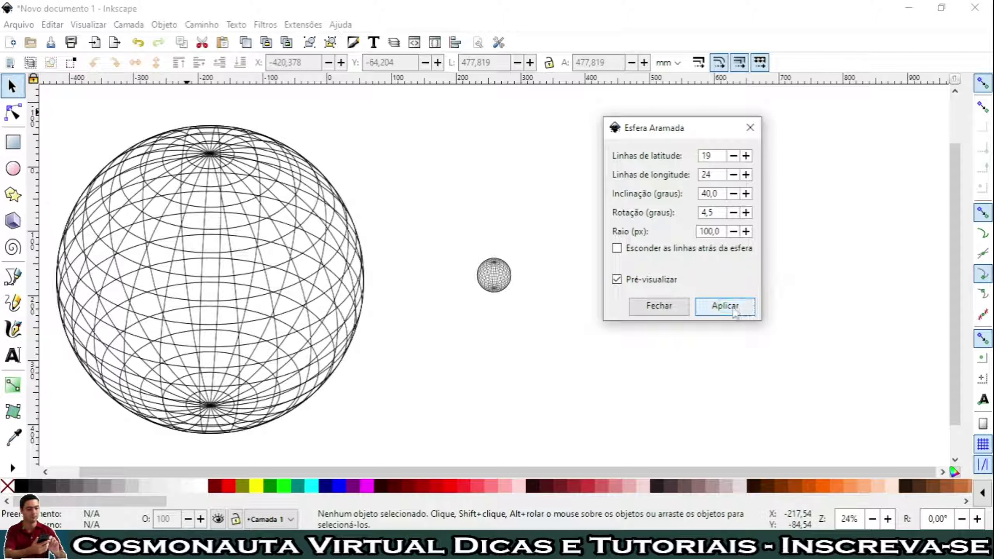
click(736, 312)
click(750, 127)
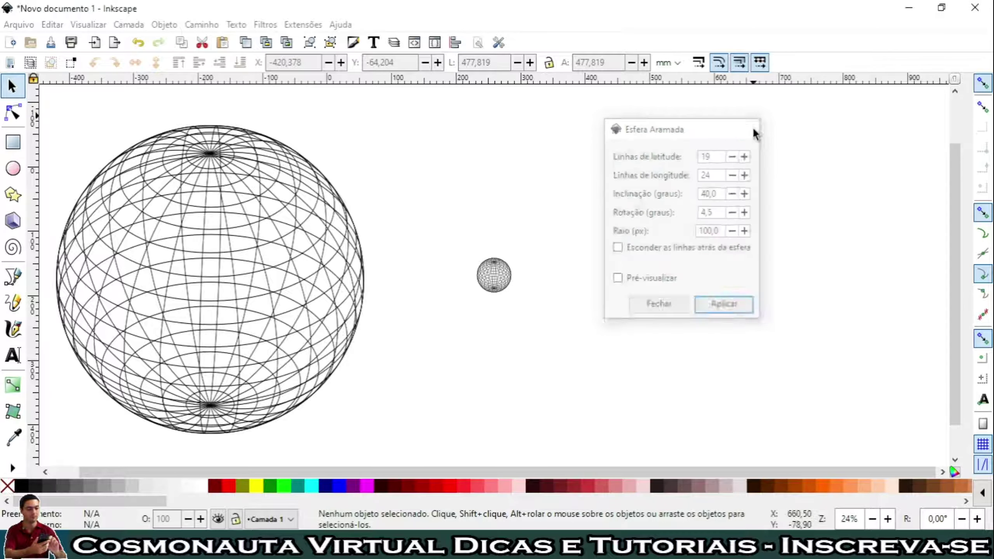
click(495, 279)
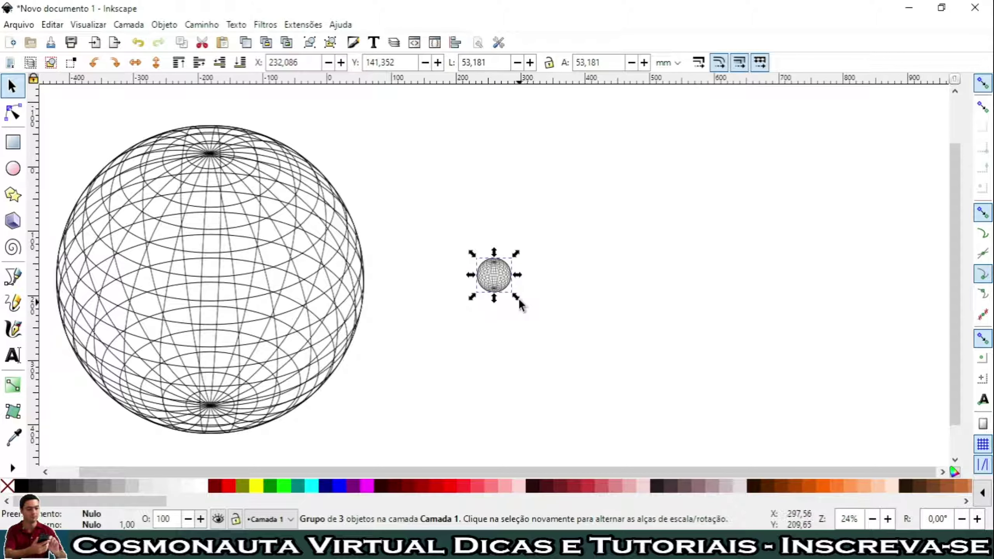
Step: Scale the new sphere up to about 508.5 mm and place it right of the first sphere
drag(520, 300, 724, 451)
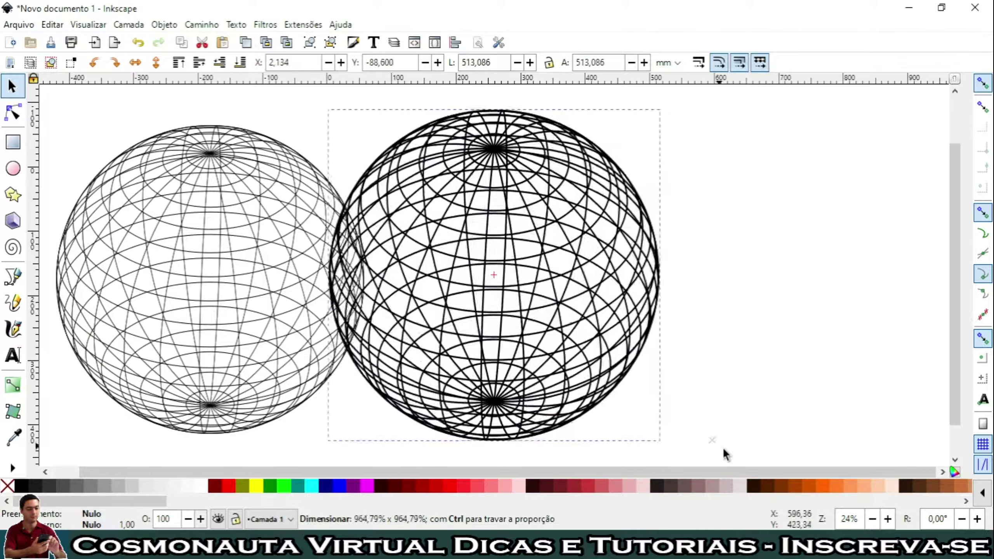
drag(487, 348, 616, 351)
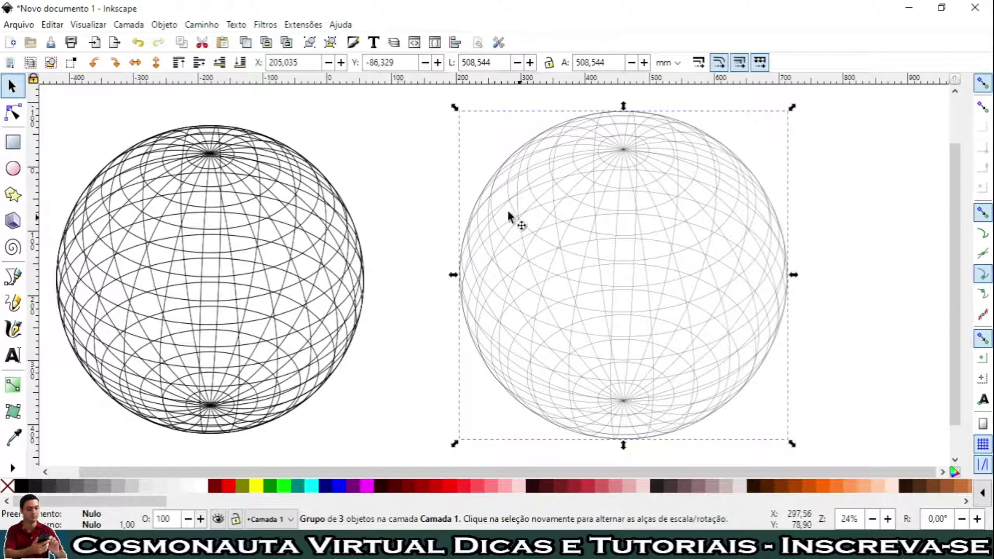
Step: Bring up the Fill and Stroke stroke style settings for the new sphere
click(164, 25)
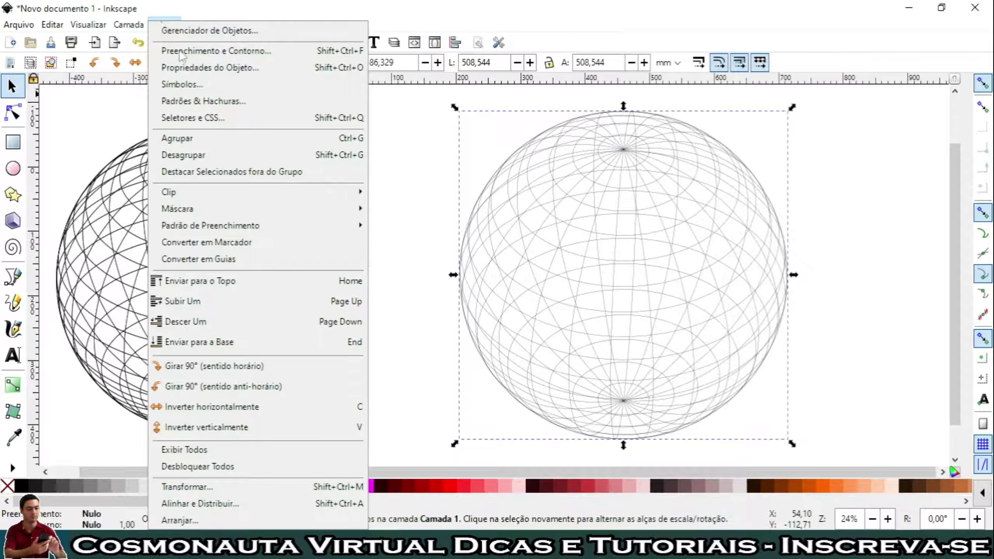
click(216, 51)
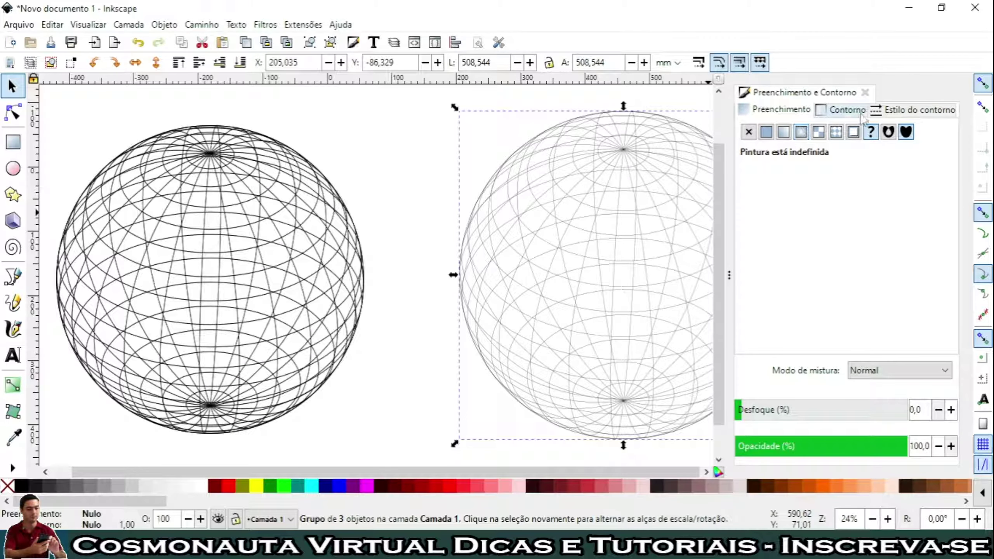
click(860, 111)
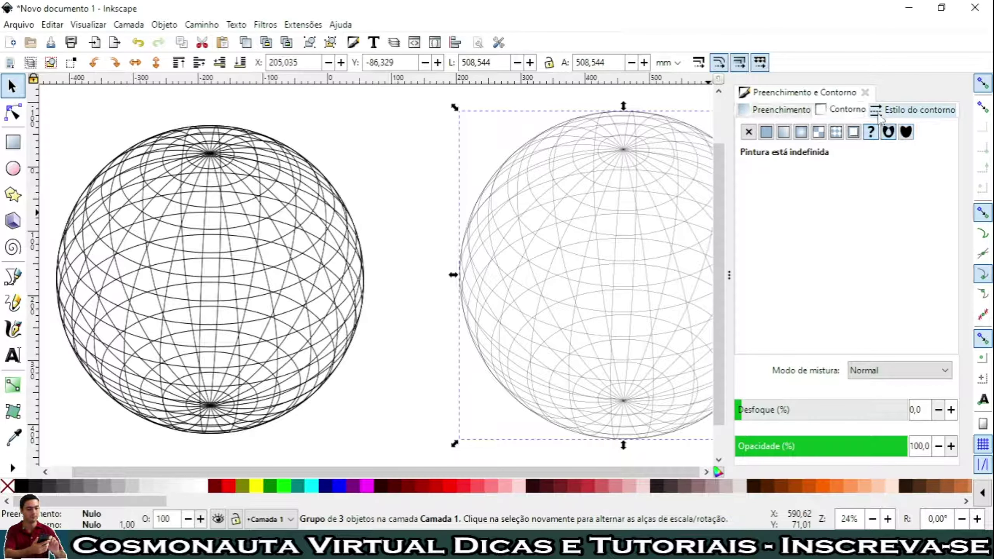
click(896, 111)
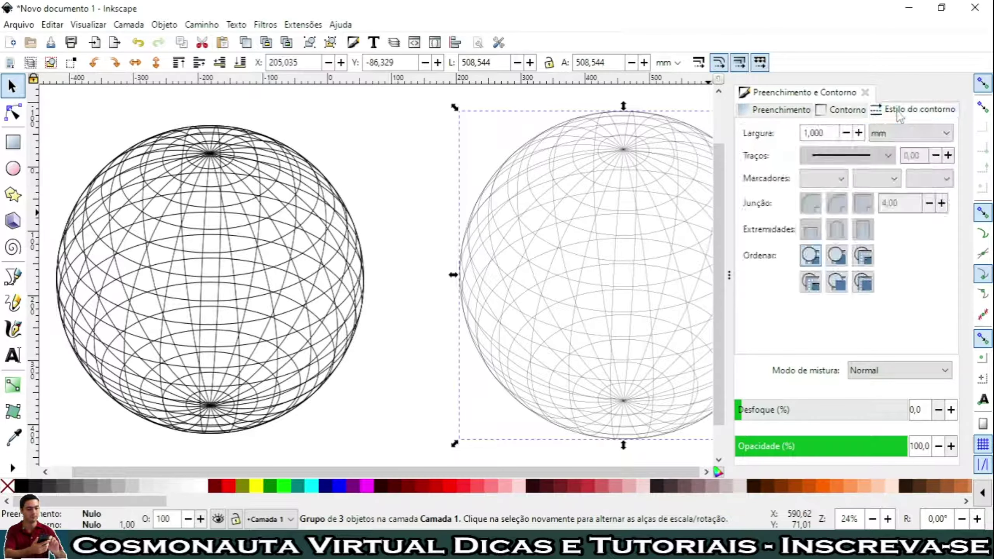
Step: Try thicker stroke widths, settle on 1,100 mm, and close the Fill and Stroke panel
click(859, 133)
click(858, 133)
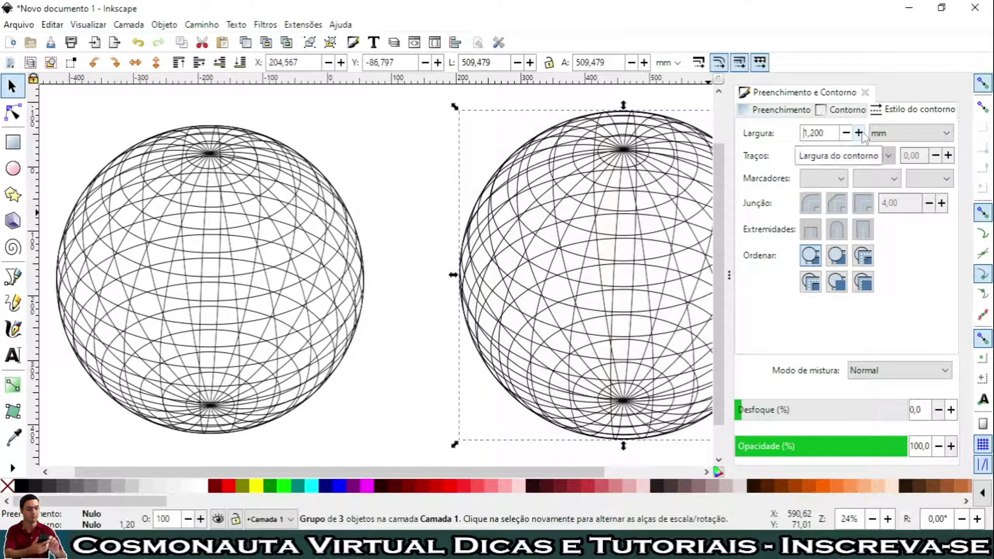
click(859, 133)
click(859, 133)
click(859, 132)
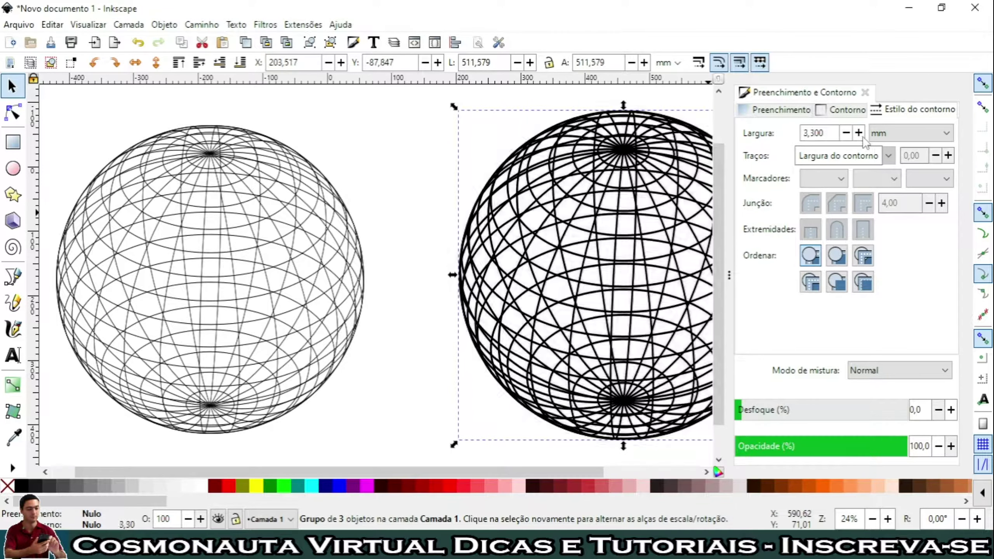
click(846, 133)
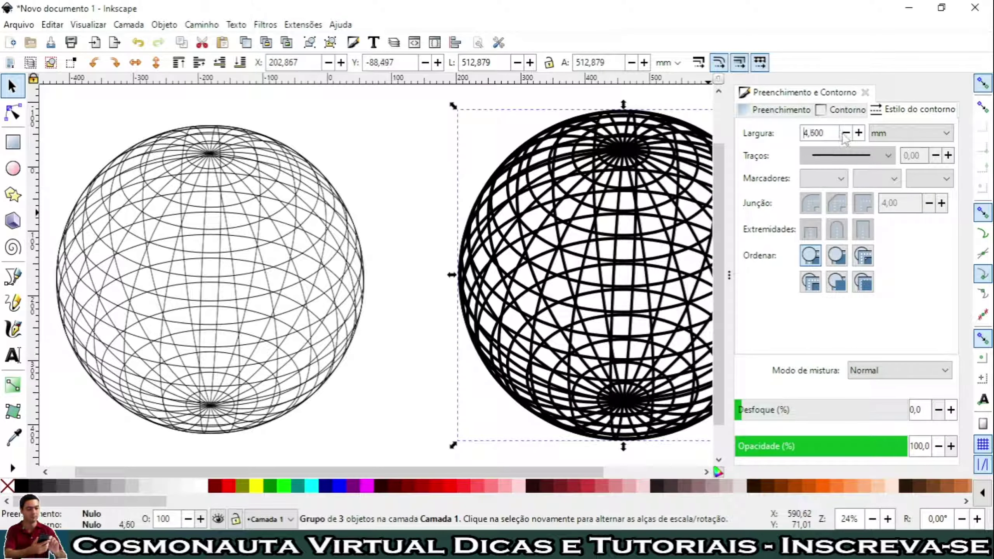
click(846, 133)
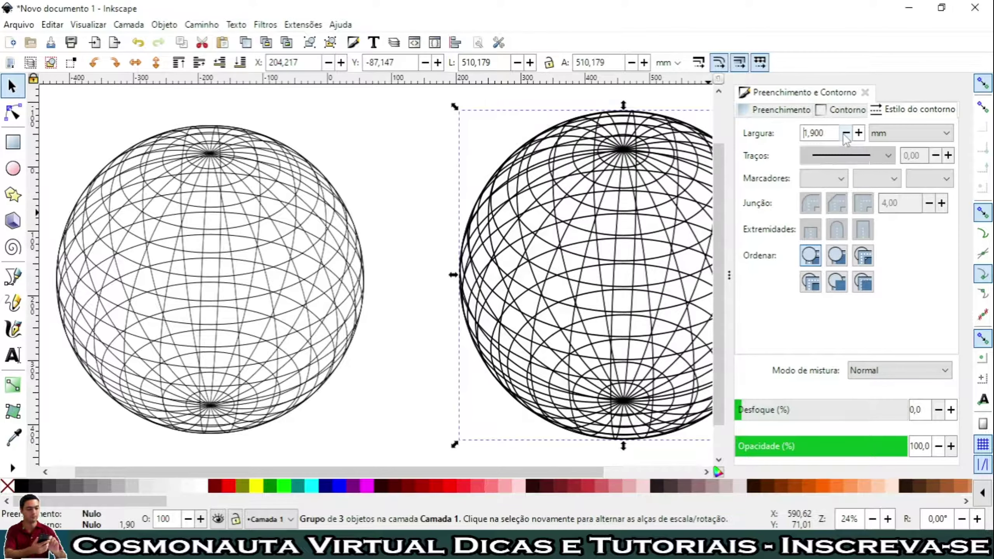
click(845, 133)
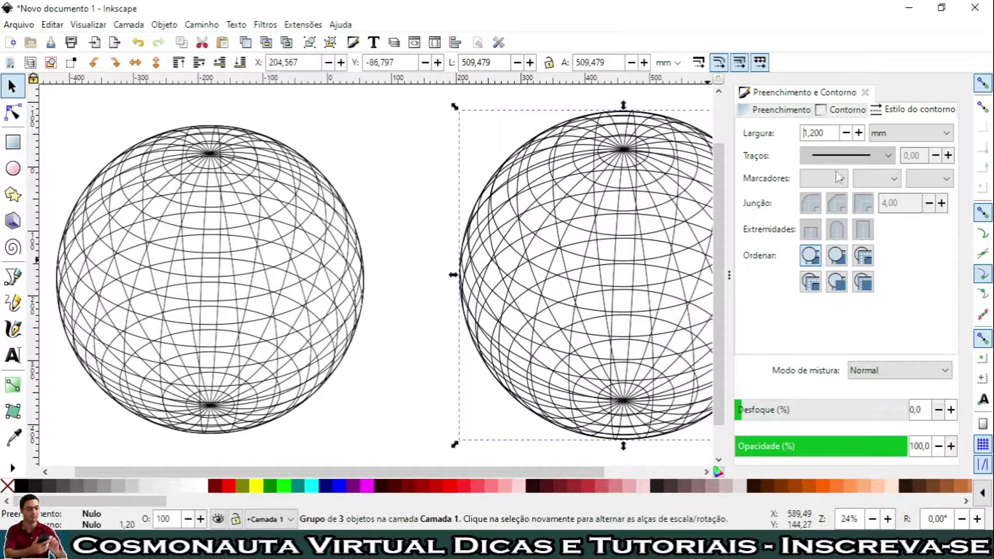
click(846, 133)
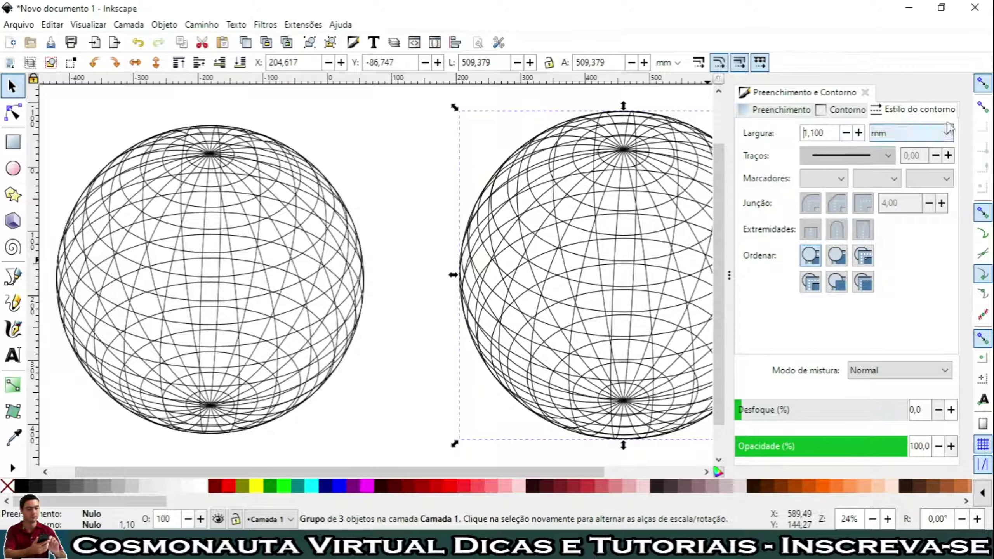
click(865, 92)
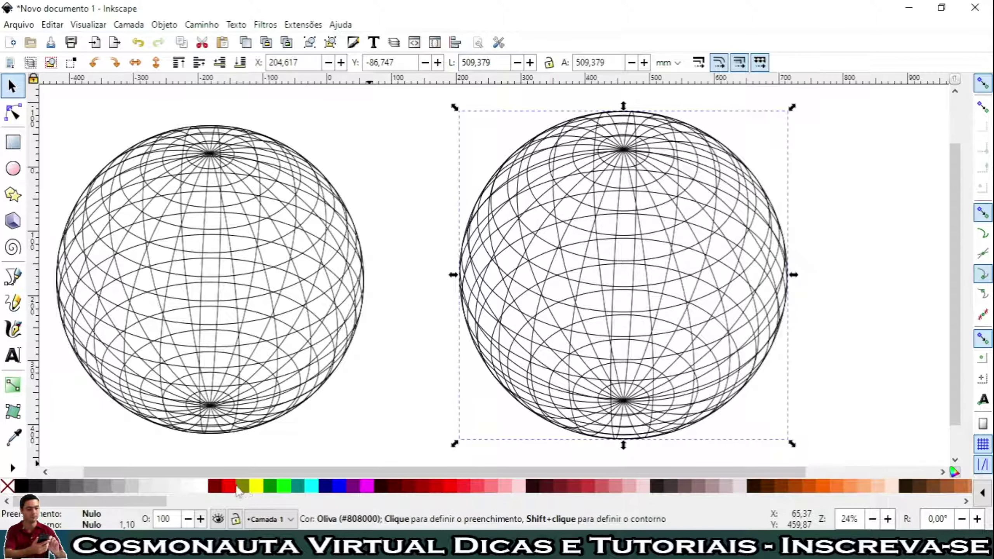
Step: Shift-drag red and yellow swatches onto the sphere's rings, undoing the red top-cap fill
drag(229, 486, 695, 303)
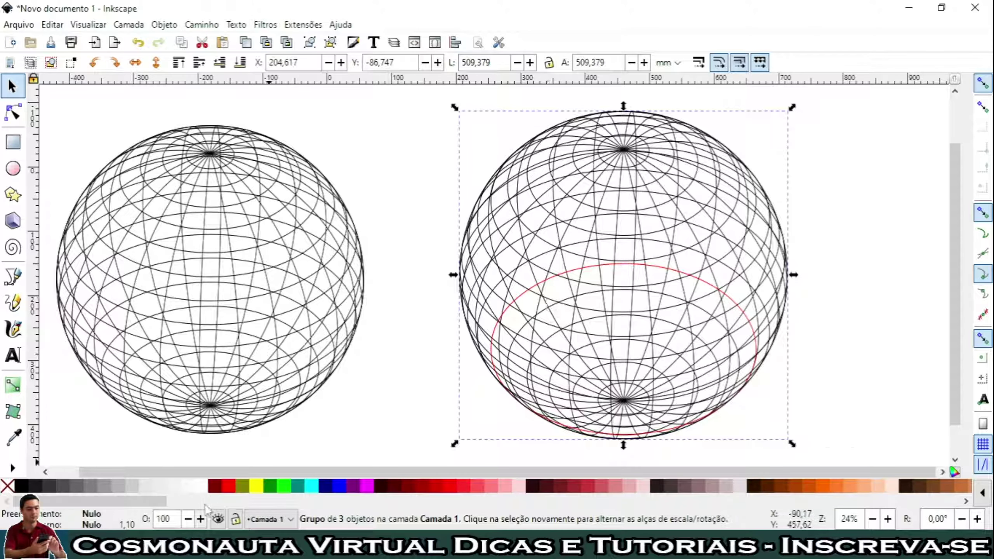
drag(229, 485, 566, 249)
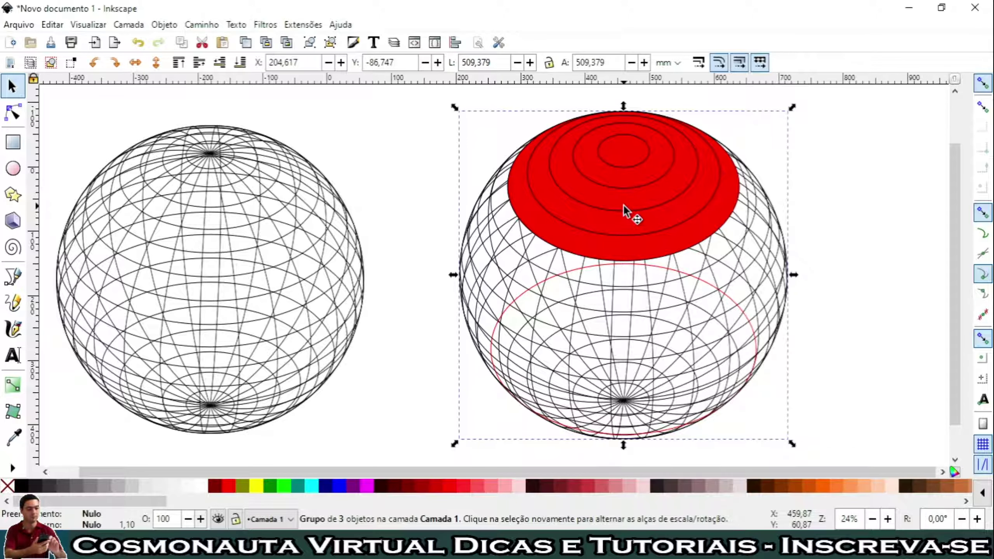
key(ctrl+z)
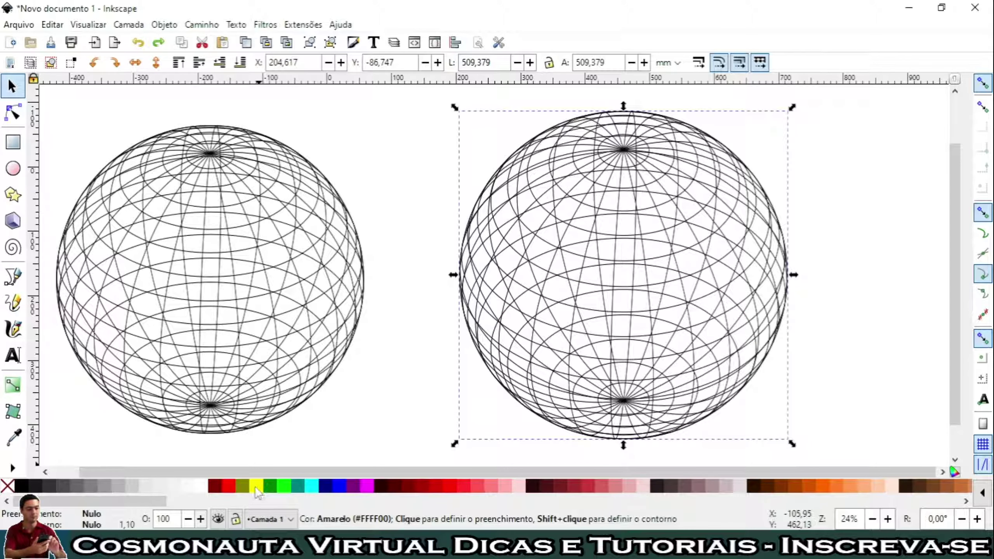
mouse_move(257, 493)
mouse_down()
mouse_move(628, 158)
mouse_move(619, 151)
mouse_up()
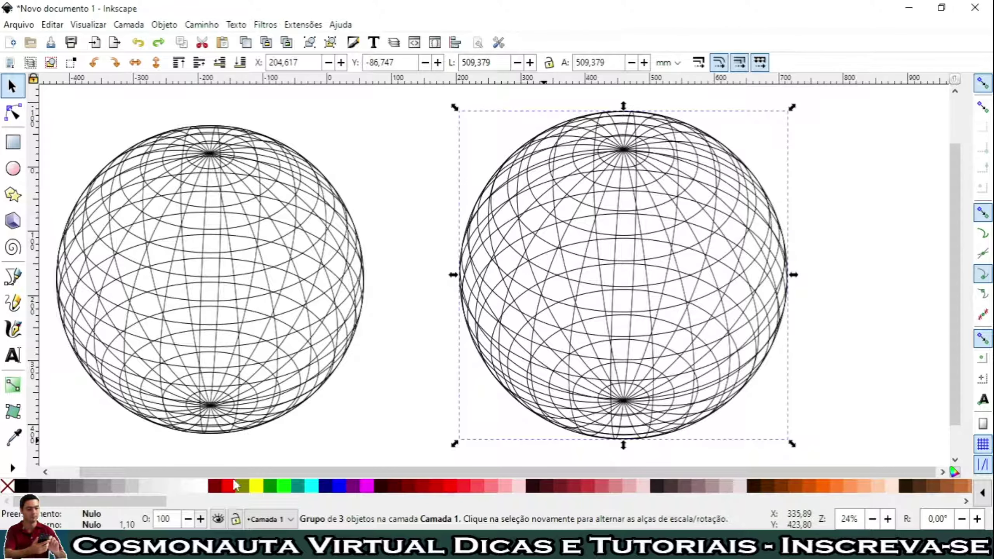
mouse_move(229, 486)
mouse_down()
mouse_move(469, 422)
mouse_move(643, 395)
mouse_move(623, 400)
mouse_up()
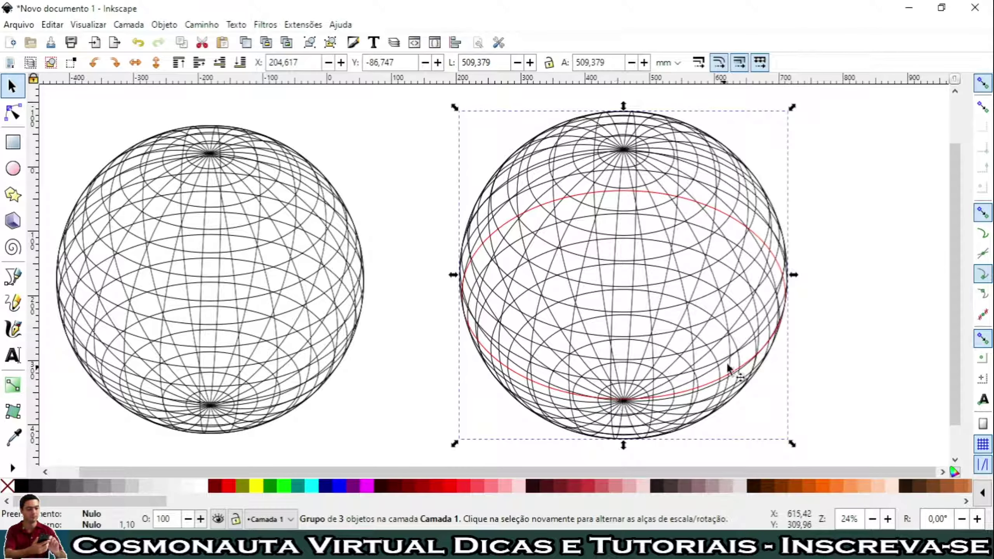
Step: Revert the red ring to black and colour one latitude ring navy instead
key(ctrl+z)
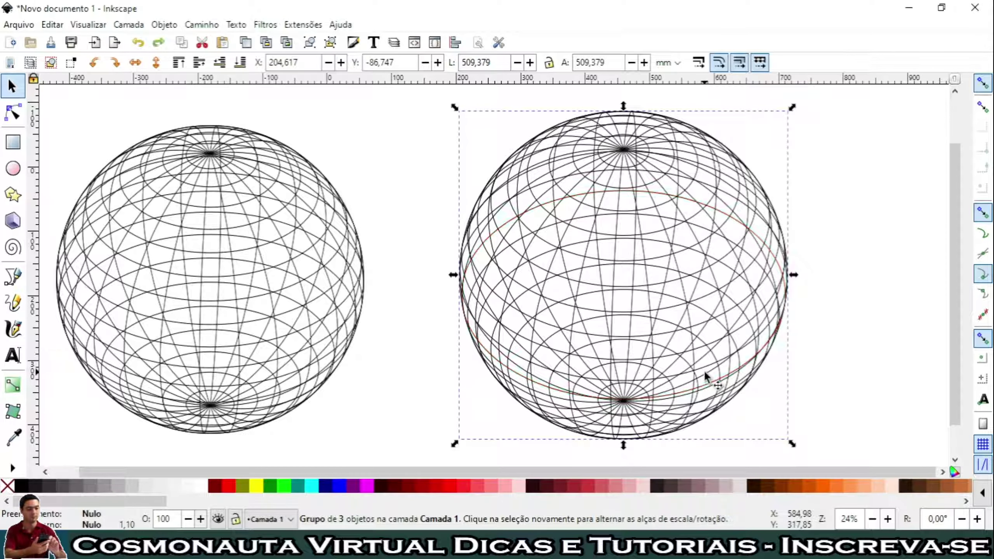
key(ctrl+z)
drag(329, 494, 601, 318)
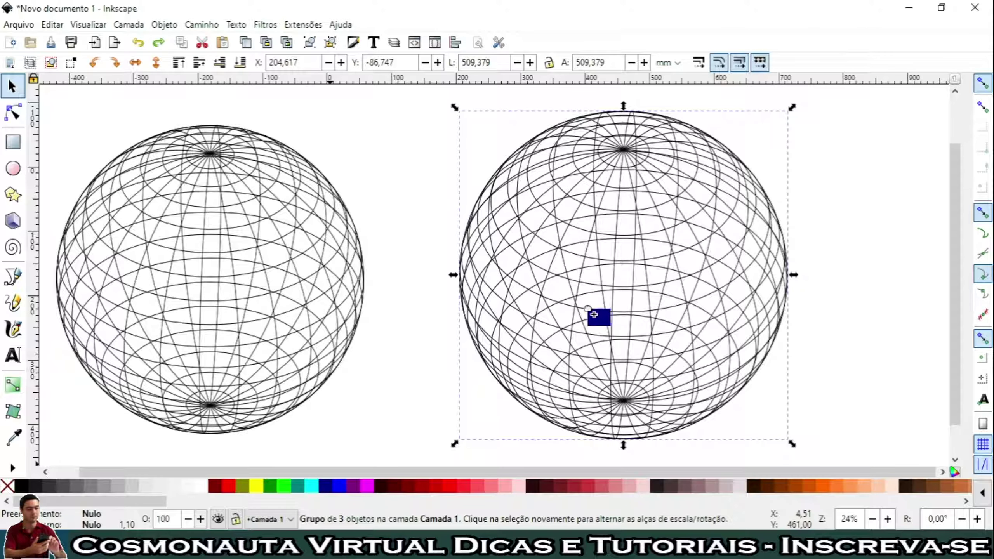
drag(601, 318, 599, 311)
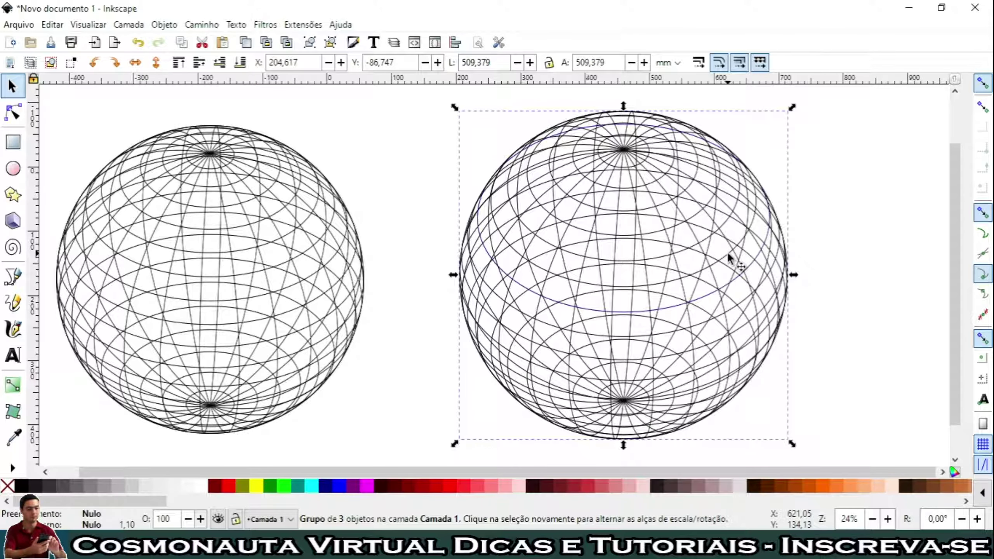
Step: Zoom in and colour upper latitude rings magenta, cyan and red
scroll(694, 291, up, 1)
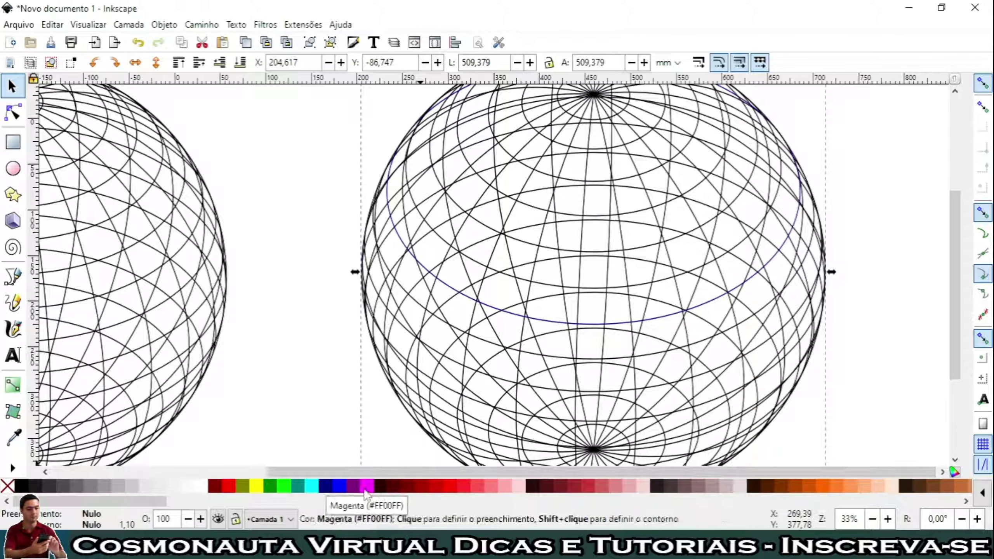
drag(366, 495, 515, 282)
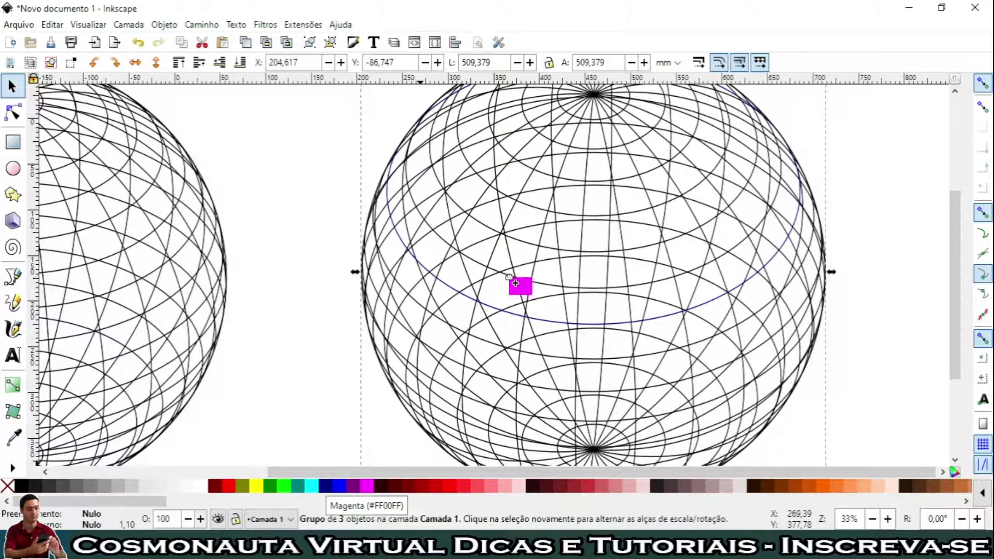
drag(515, 283, 510, 282)
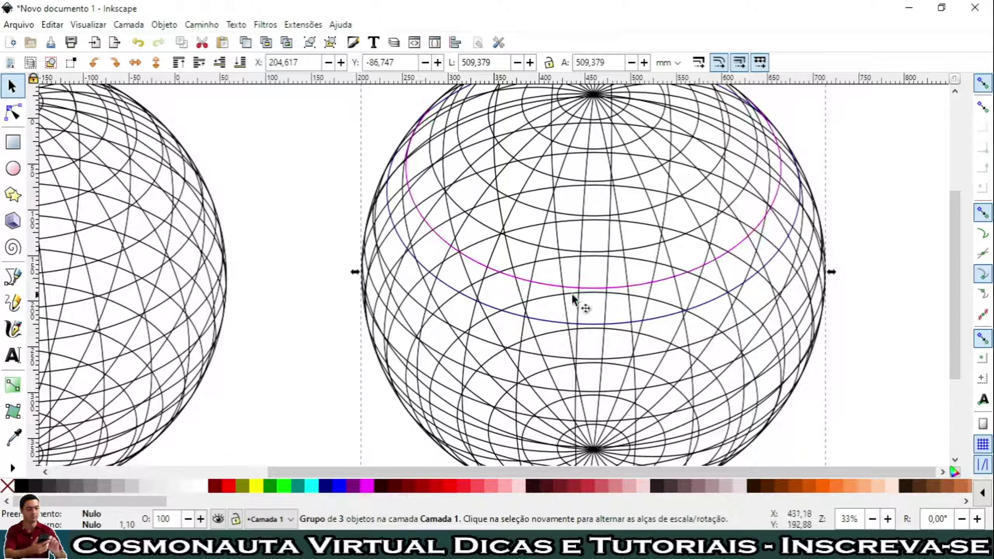
drag(310, 494, 525, 245)
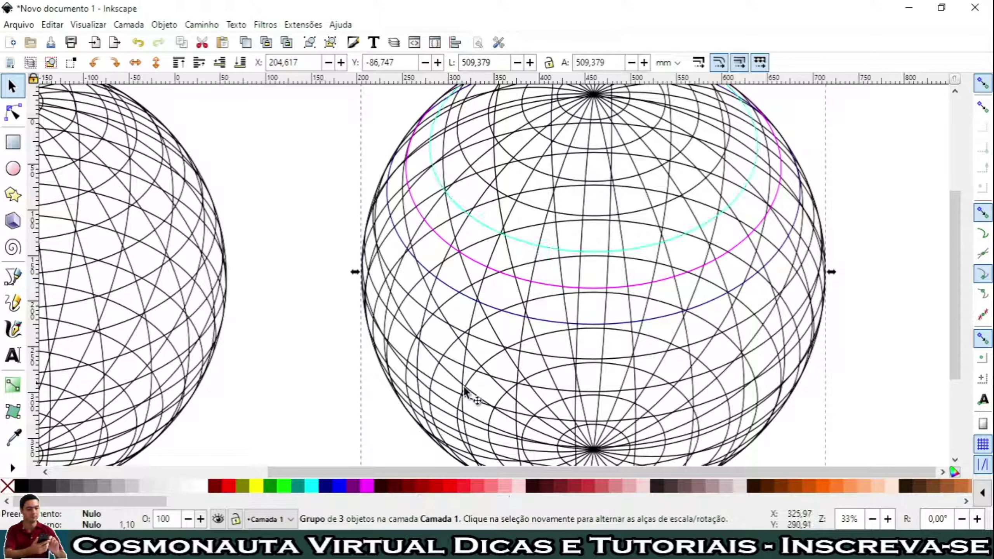
drag(229, 487, 537, 212)
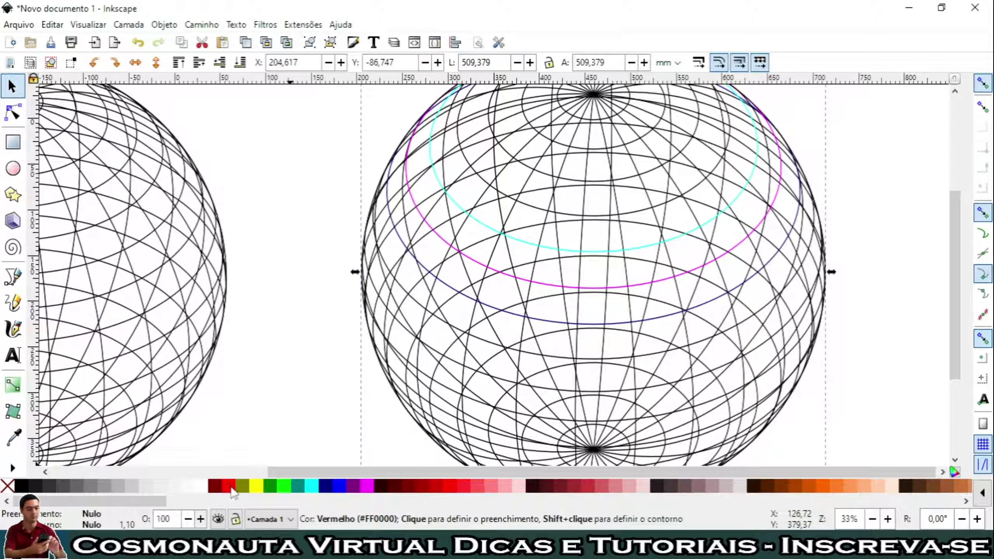